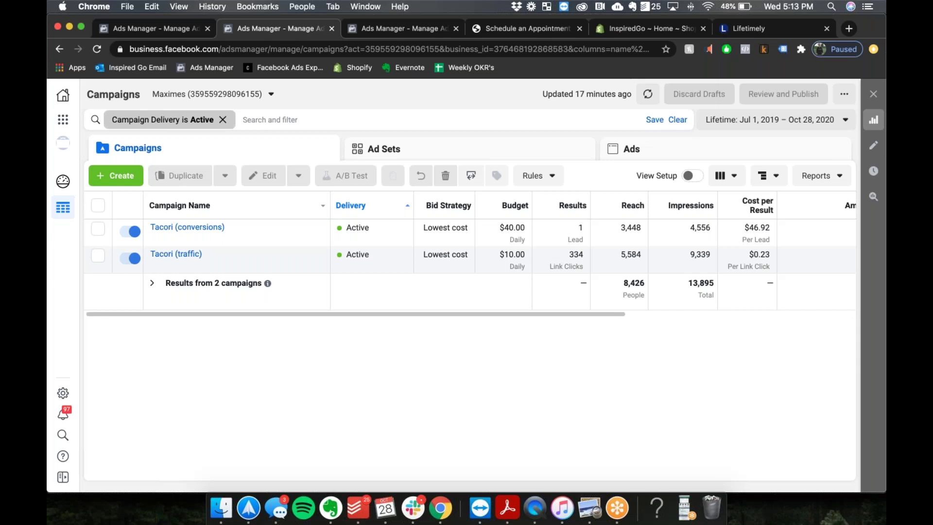
- Glance at the appointment booking page and the other ad account's campaigns, then return to Tacori's list
{"action": "mouse_move", "coordinate": [195, 231]}
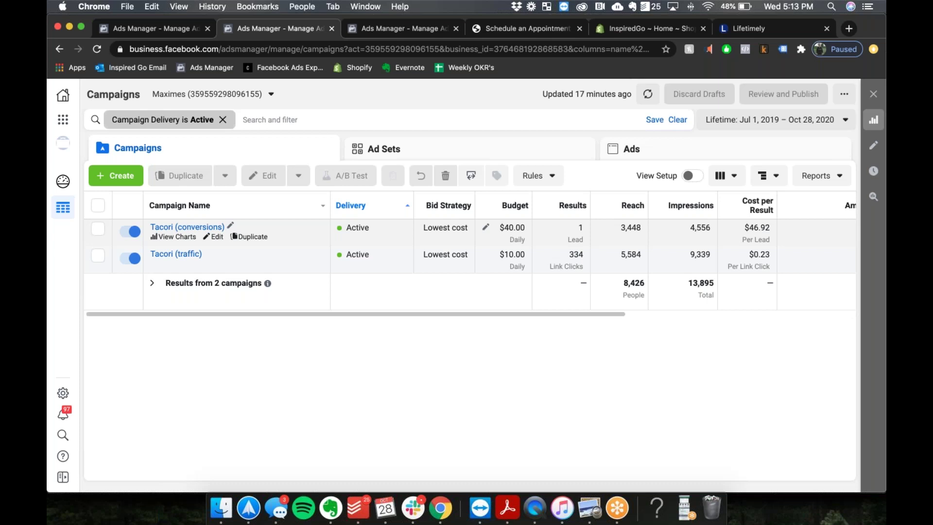
{"action": "scroll", "coordinate": [570, 237], "scroll_direction": "right", "scroll_amount": 3}
{"action": "scroll", "coordinate": [570, 236], "scroll_direction": "left", "scroll_amount": 3}
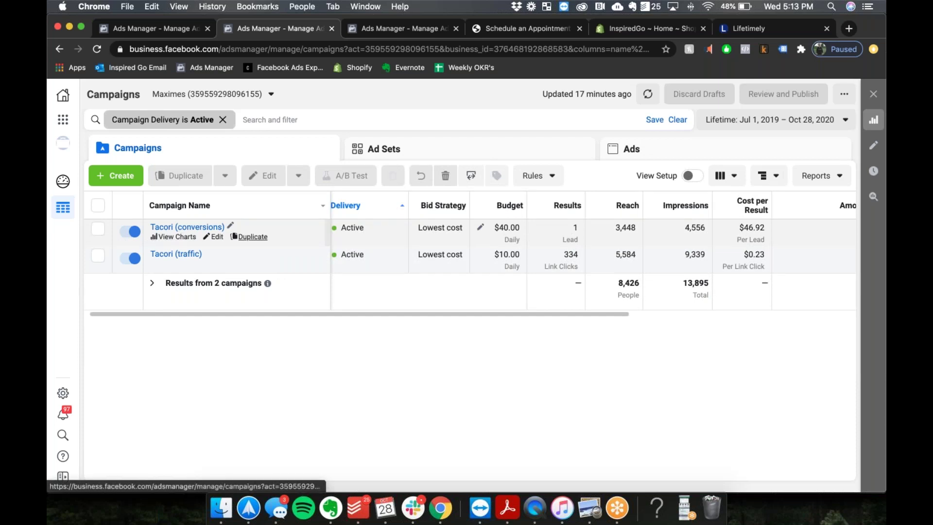
{"action": "left_click", "coordinate": [525, 31]}
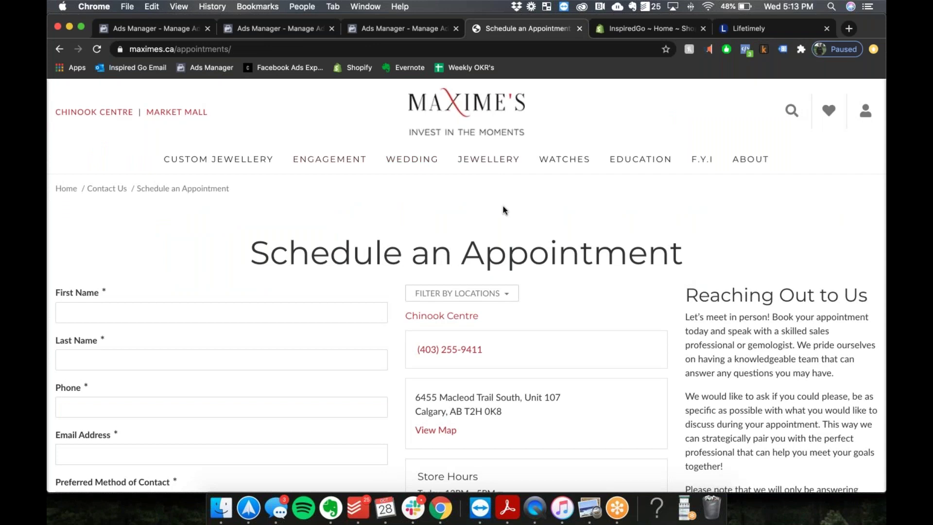
{"action": "scroll", "coordinate": [484, 234], "scroll_direction": "down", "scroll_amount": 3}
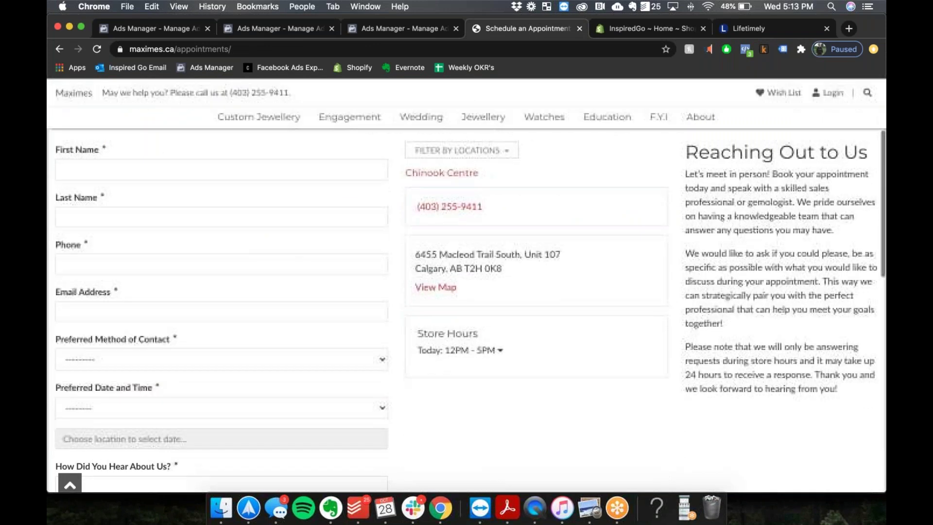
{"action": "left_click", "coordinate": [170, 30]}
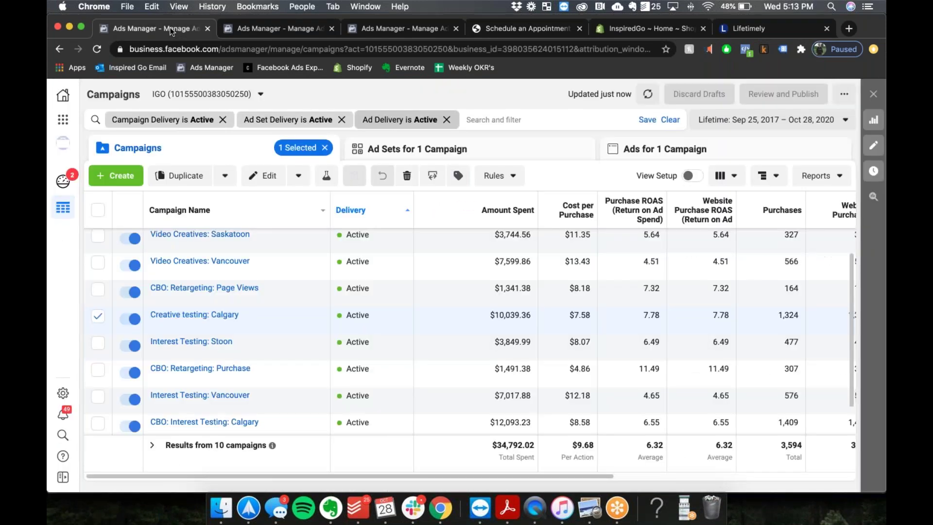
{"action": "left_click", "coordinate": [271, 28]}
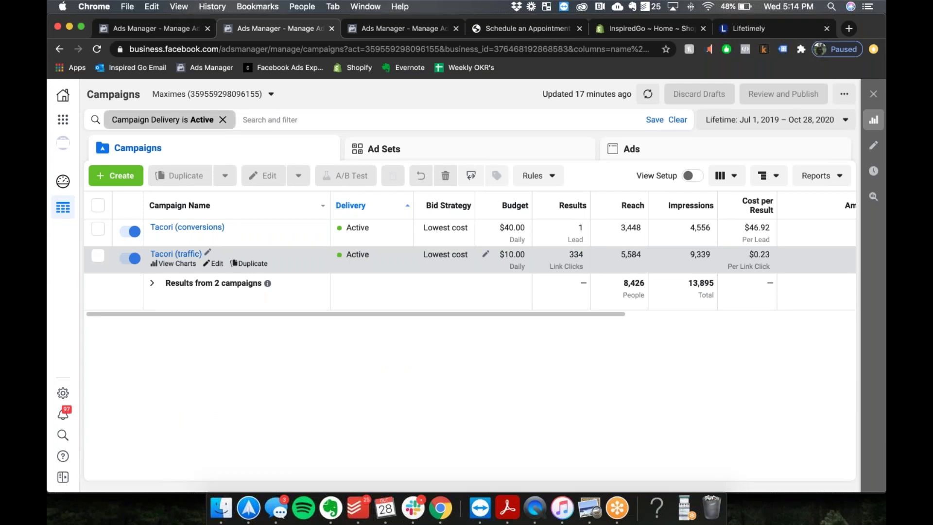
- Scroll the Tacori campaigns table right to reveal Amount Spent, Frequency and Website Leads columns
{"action": "scroll", "coordinate": [433, 260], "scroll_direction": "right", "scroll_amount": 3}
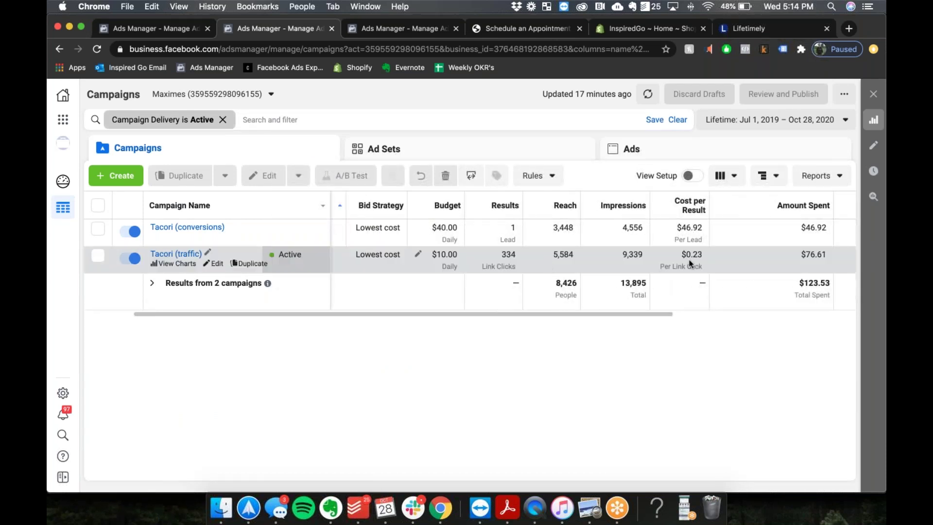
{"action": "scroll", "coordinate": [690, 263], "scroll_direction": "right", "scroll_amount": 3}
{"action": "scroll", "coordinate": [690, 263], "scroll_direction": "right", "scroll_amount": 6}
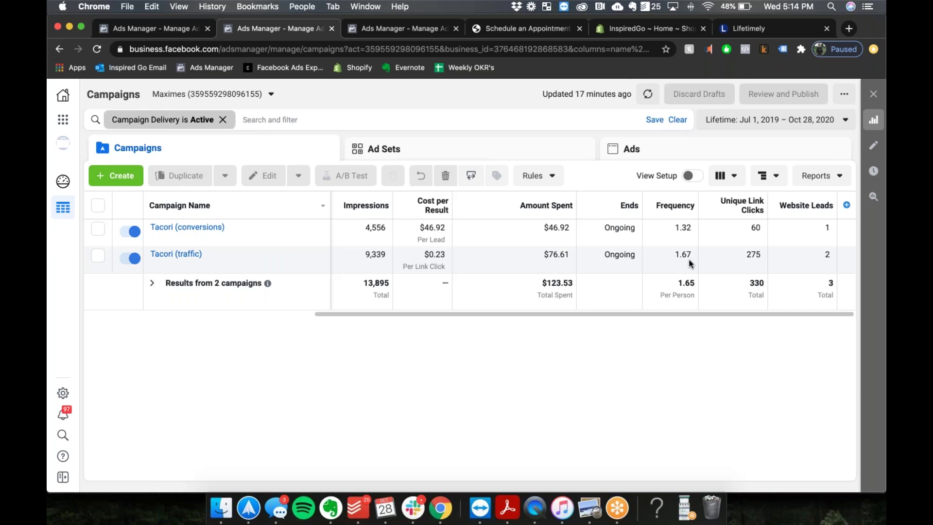
{"action": "mouse_move", "coordinate": [689, 263]}
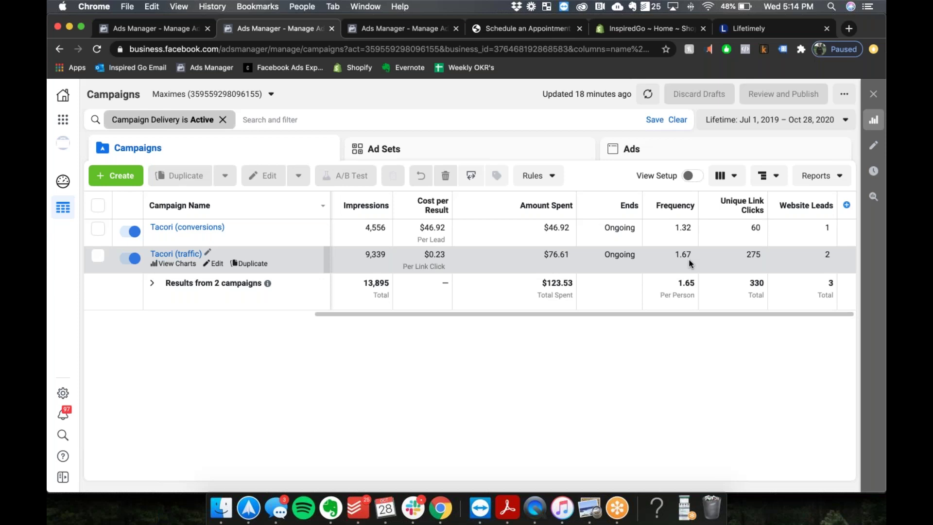
{"action": "left_click", "coordinate": [528, 29]}
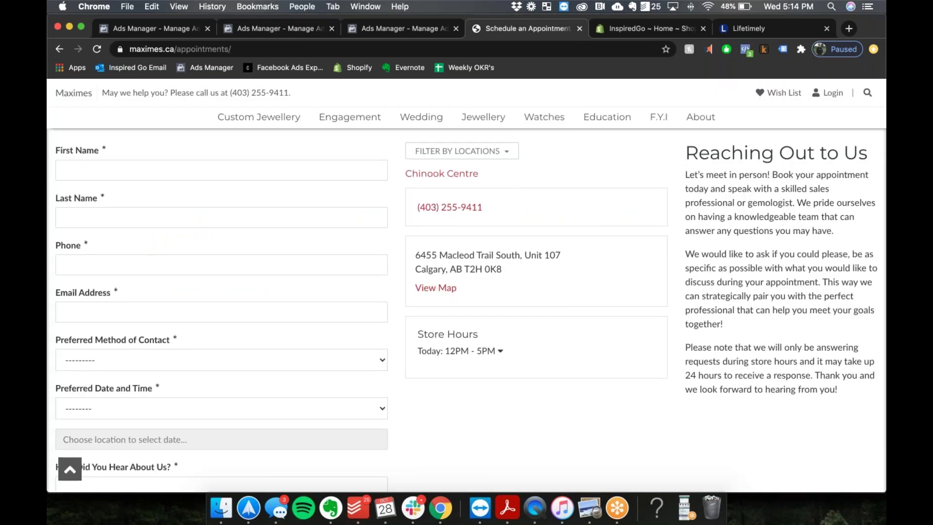
{"action": "scroll", "coordinate": [466, 286], "scroll_direction": "up", "scroll_amount": 5}
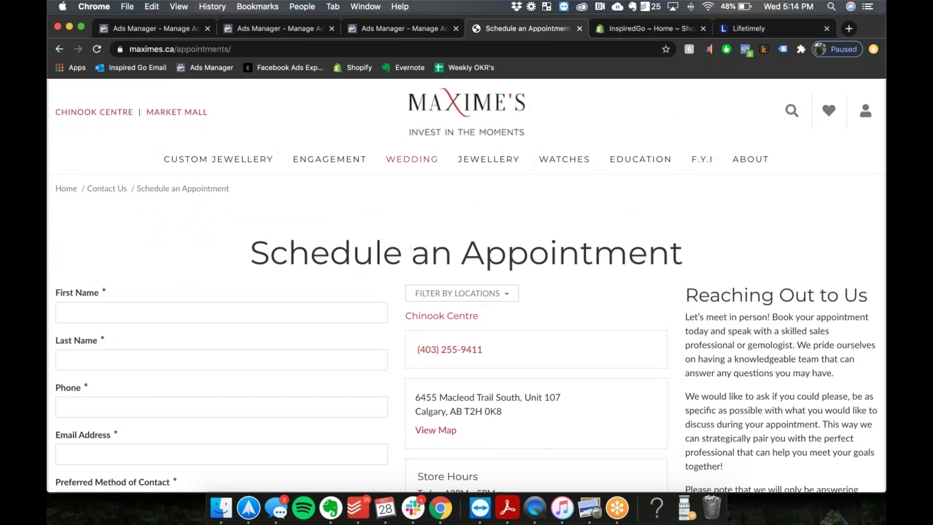
{"action": "left_click", "coordinate": [156, 25]}
{"action": "left_click", "coordinate": [273, 29]}
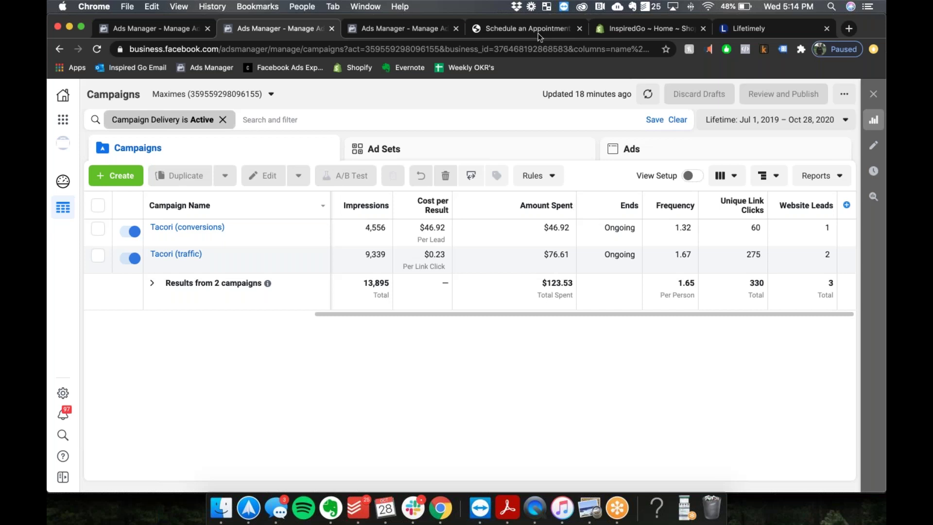
{"action": "left_click", "coordinate": [197, 227]}
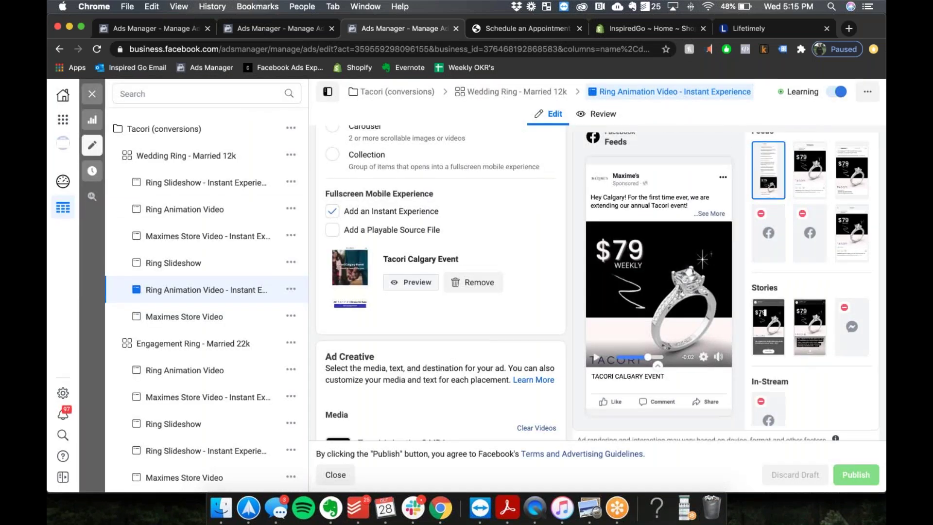
- Play the Ring Animation Video ad's feed preview, then preview the Tacori Calgary Event instant experience
{"action": "left_click", "coordinate": [599, 357]}
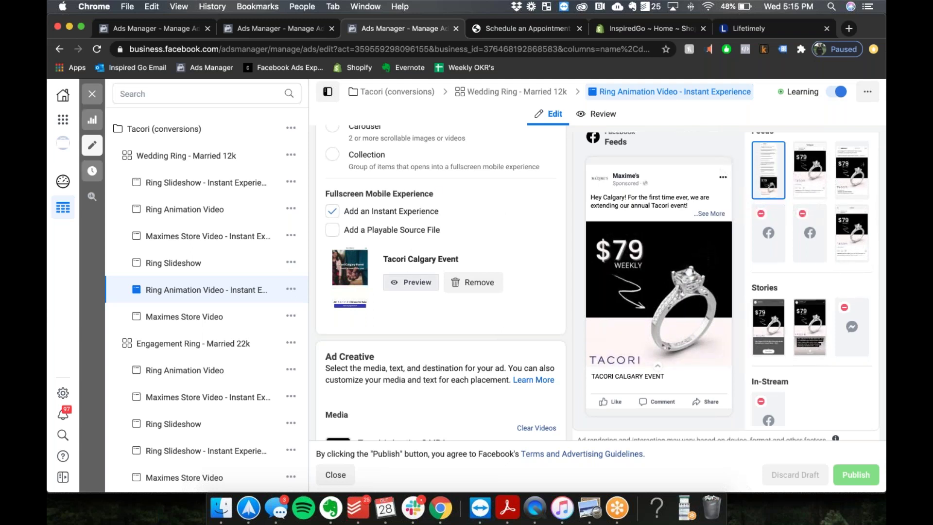
{"action": "left_click", "coordinate": [395, 288]}
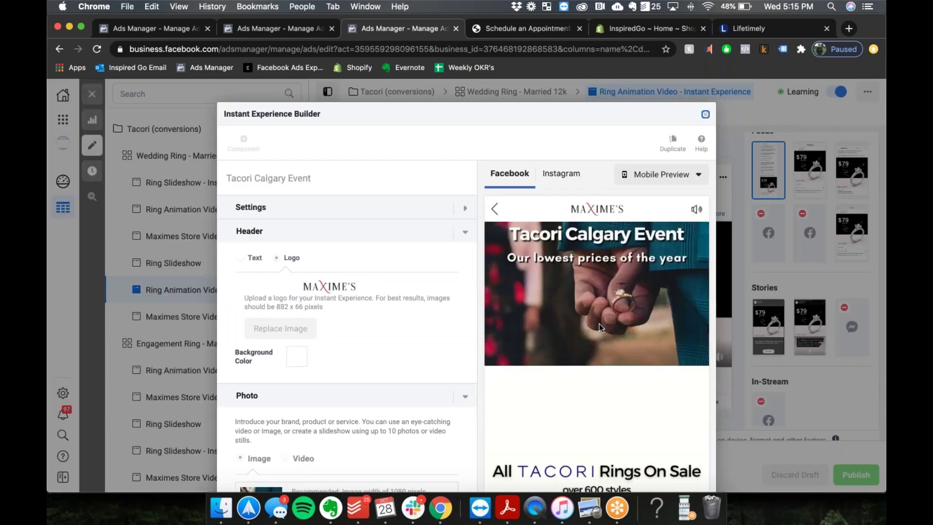
- Scroll the Tacori Calgary Event preview to its Book my appointment ending, then view the booking page
{"action": "scroll", "coordinate": [600, 326], "scroll_direction": "down", "scroll_amount": 4}
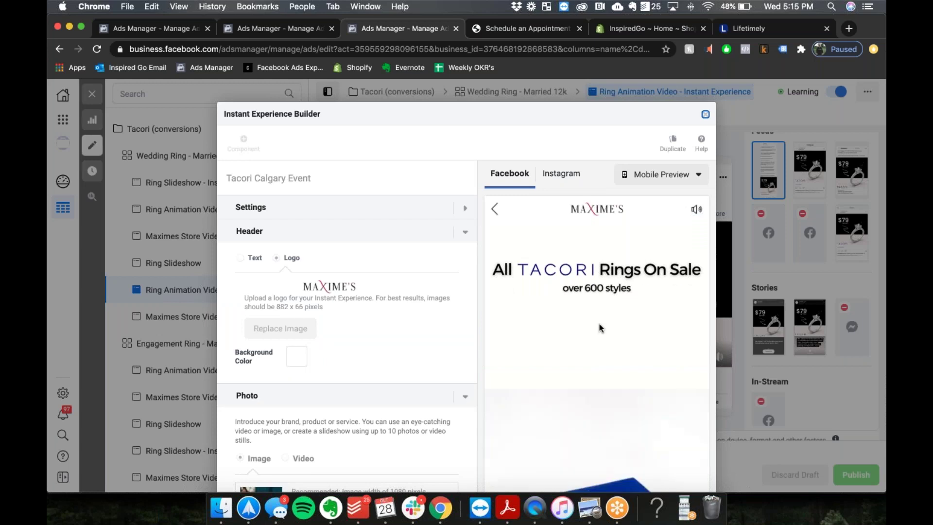
{"action": "scroll", "coordinate": [600, 327], "scroll_direction": "down", "scroll_amount": 2}
{"action": "scroll", "coordinate": [600, 327], "scroll_direction": "up", "scroll_amount": 3}
{"action": "scroll", "coordinate": [600, 327], "scroll_direction": "down", "scroll_amount": 5}
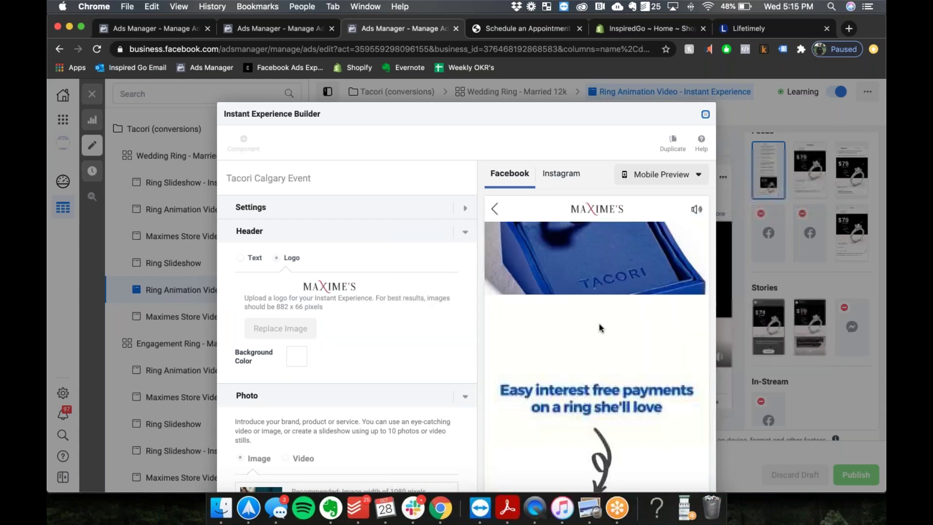
{"action": "scroll", "coordinate": [600, 327], "scroll_direction": "down", "scroll_amount": 8}
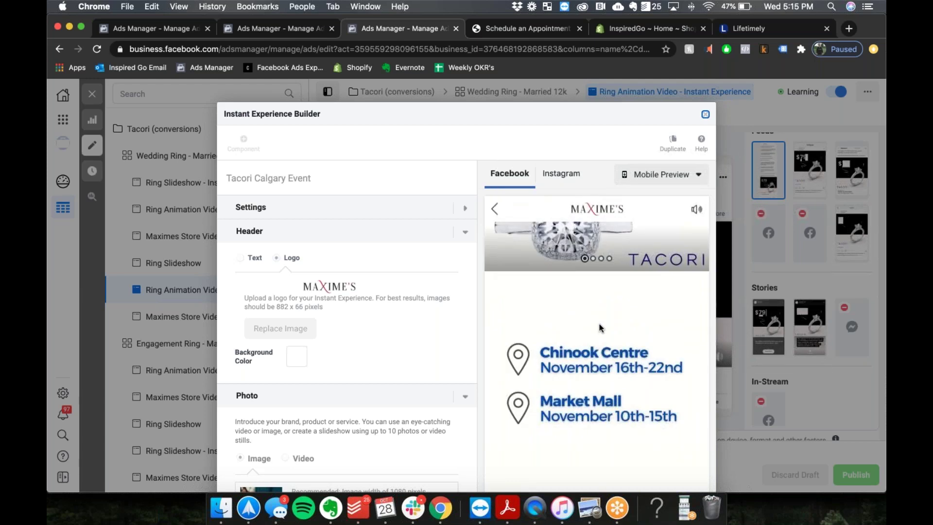
{"action": "scroll", "coordinate": [602, 340], "scroll_direction": "down", "scroll_amount": 5}
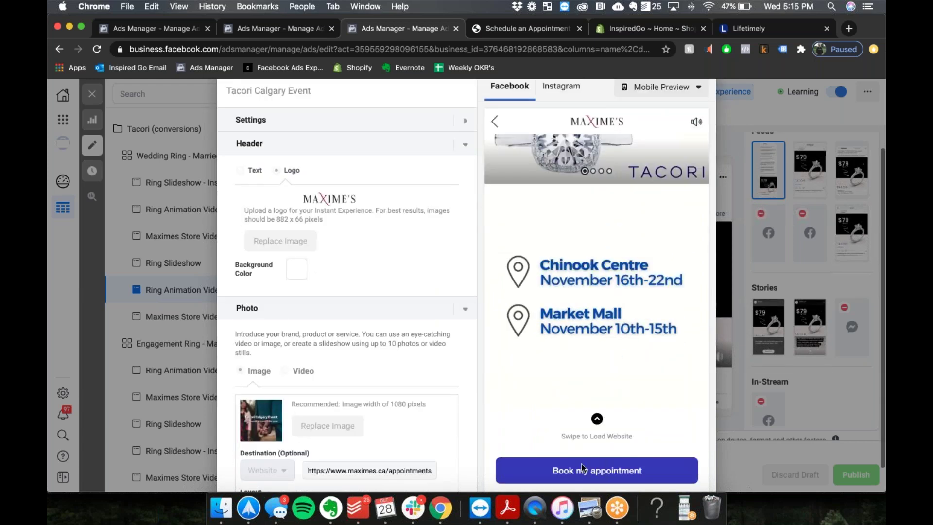
{"action": "left_click", "coordinate": [537, 31]}
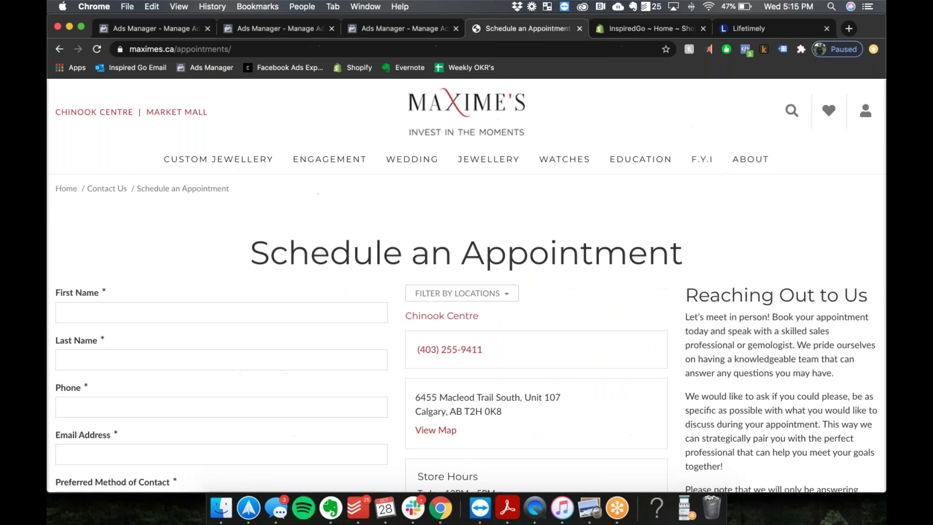
{"action": "left_click", "coordinate": [406, 30]}
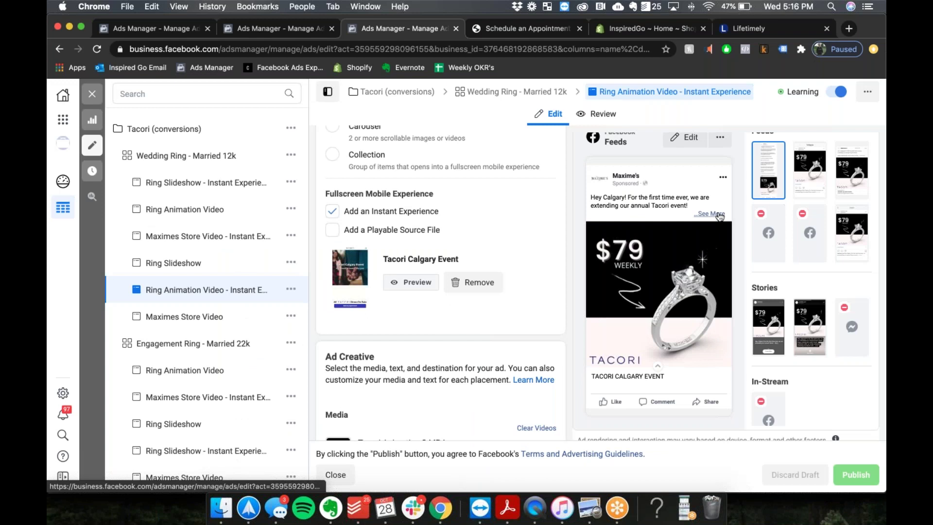
- Expand the Ring Animation Video ad's primary text with See More, then return to the booking page
{"action": "left_click", "coordinate": [718, 214]}
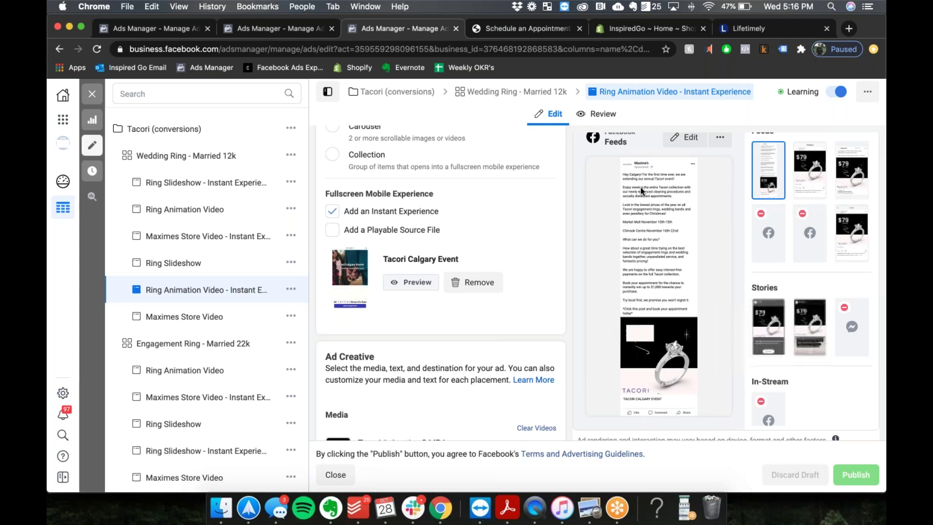
{"action": "scroll", "coordinate": [640, 188], "scroll_direction": "up", "scroll_amount": 1}
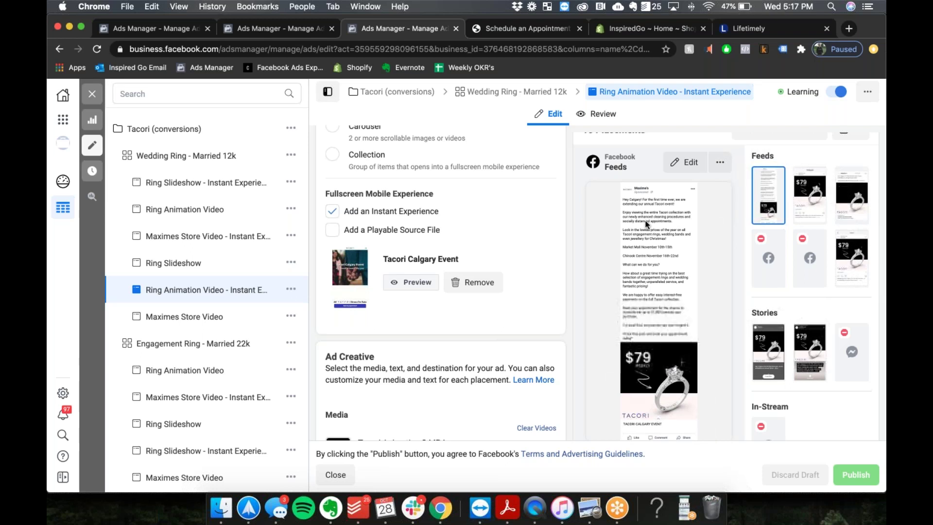
{"action": "left_click", "coordinate": [541, 31]}
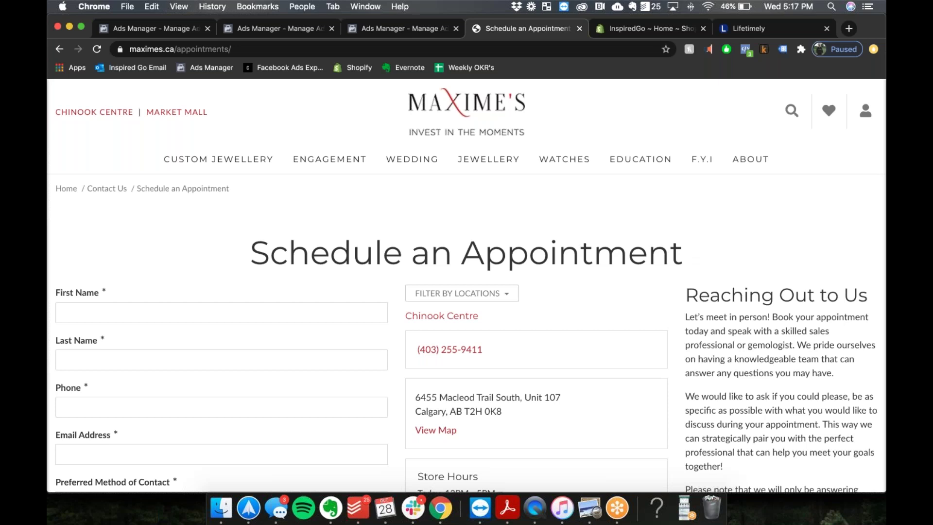
- Look over the Schedule an Appointment form fields, then go back to the ad editor
{"action": "scroll", "coordinate": [466, 286], "scroll_direction": "down", "scroll_amount": 3}
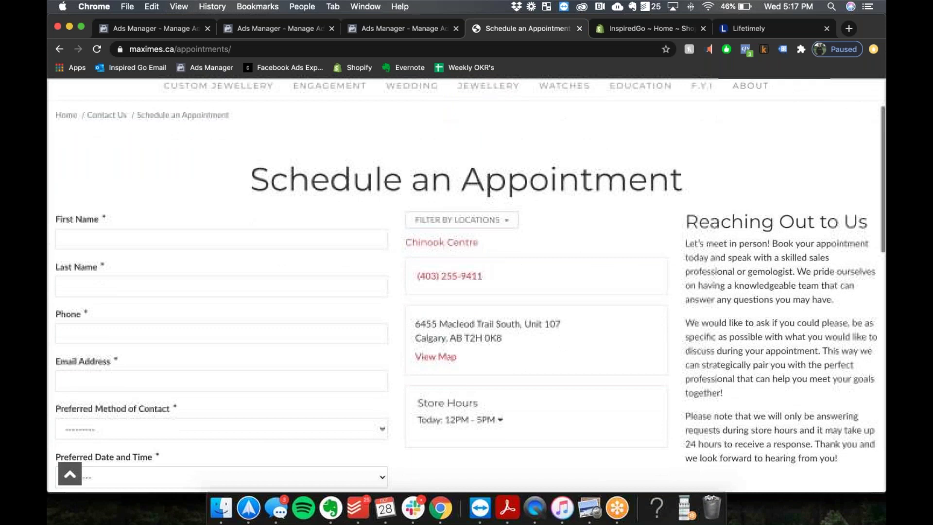
{"action": "scroll", "coordinate": [466, 285], "scroll_direction": "down", "scroll_amount": 2}
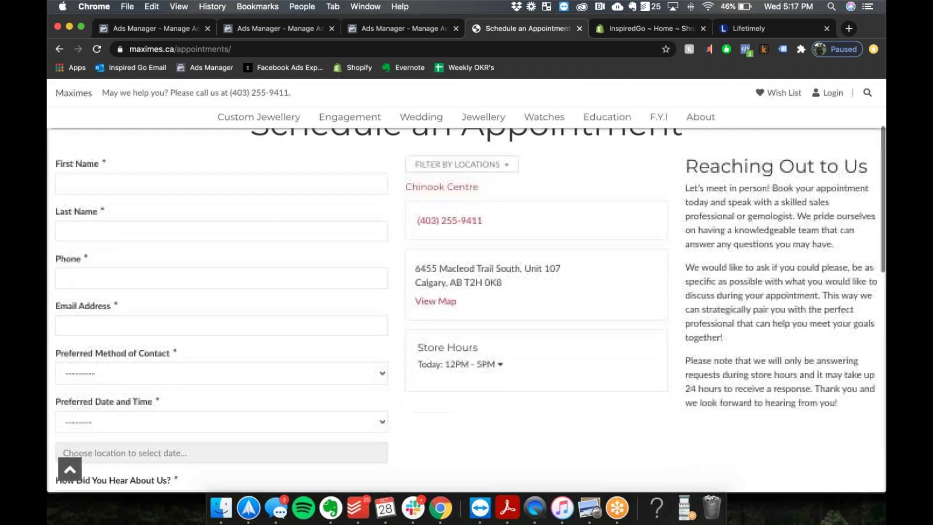
{"action": "scroll", "coordinate": [467, 286], "scroll_direction": "up", "scroll_amount": 1}
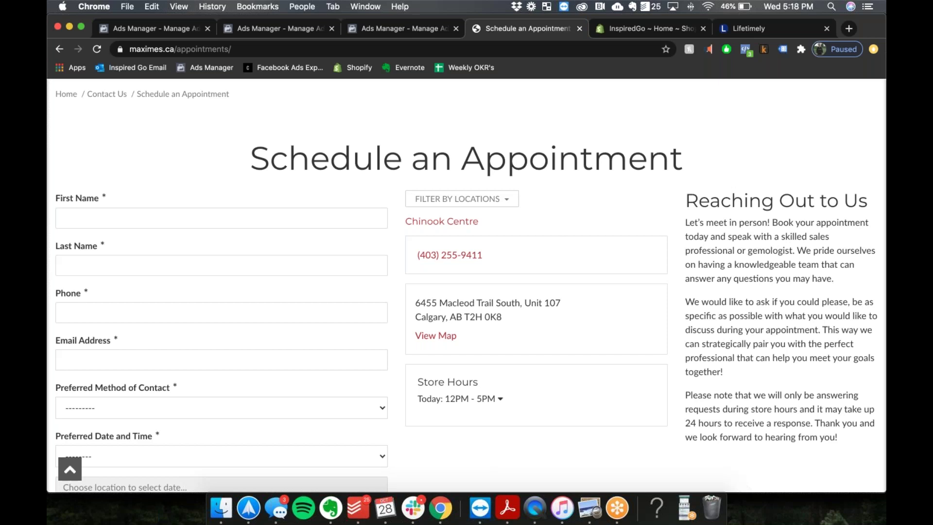
{"action": "scroll", "coordinate": [467, 287], "scroll_direction": "up", "scroll_amount": 3}
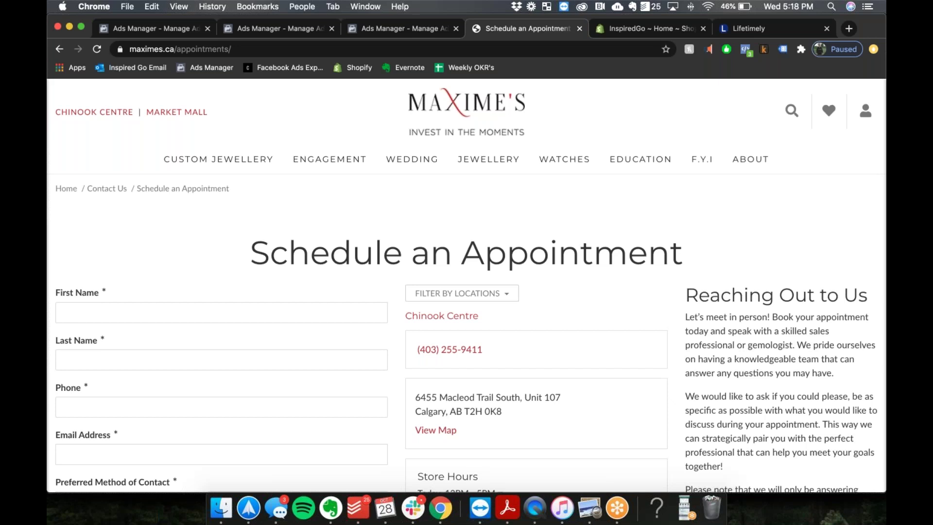
{"action": "left_click", "coordinate": [383, 28]}
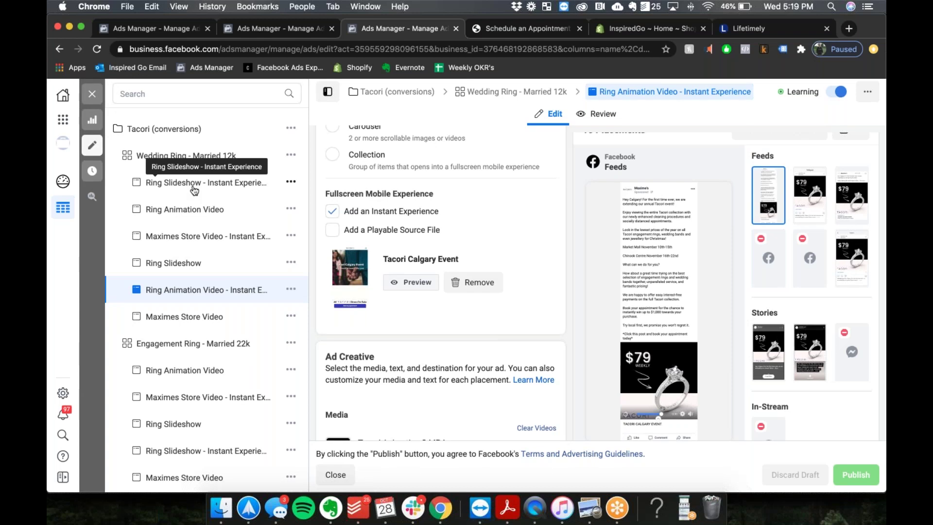
- Open the Ring Slideshow - Instant Experience ad, play its 0:23 preview video and expand its post text
{"action": "left_click", "coordinate": [194, 183]}
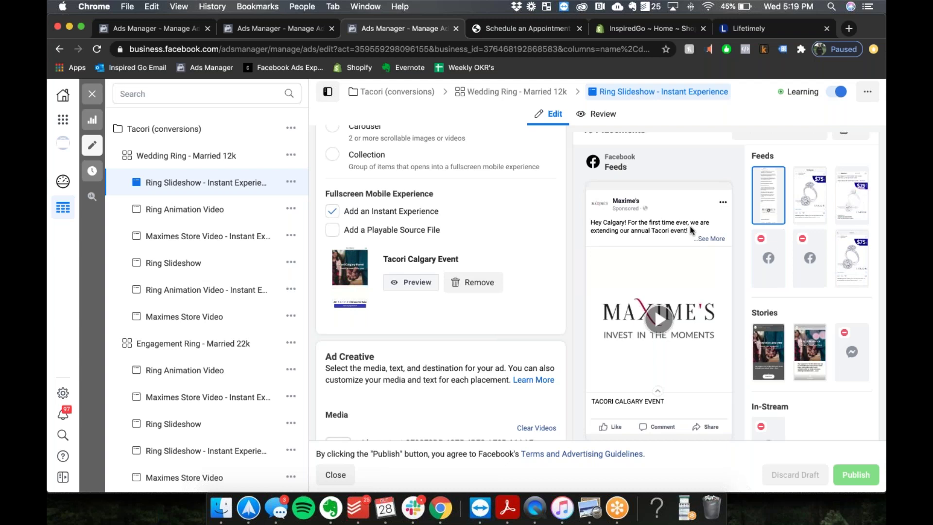
{"action": "mouse_move", "coordinate": [690, 226]}
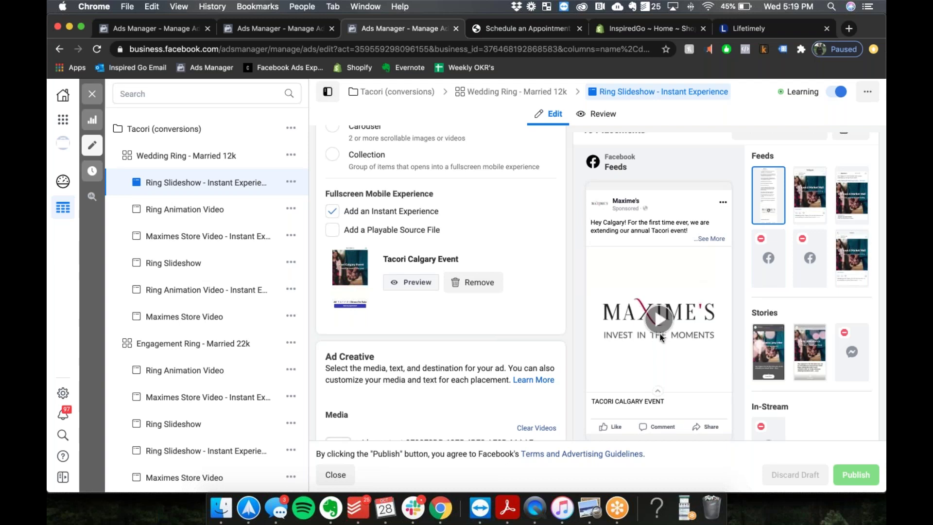
{"action": "left_click", "coordinate": [660, 319]}
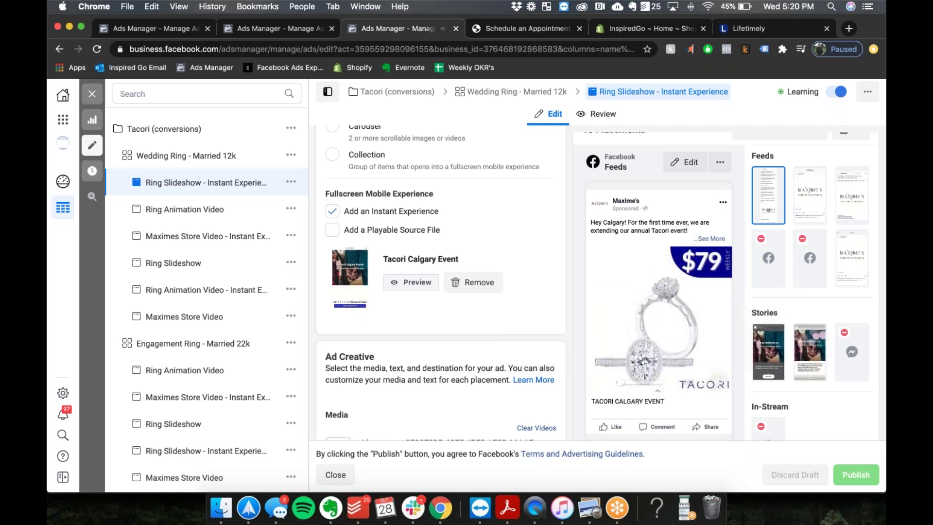
{"action": "mouse_move", "coordinate": [722, 385]}
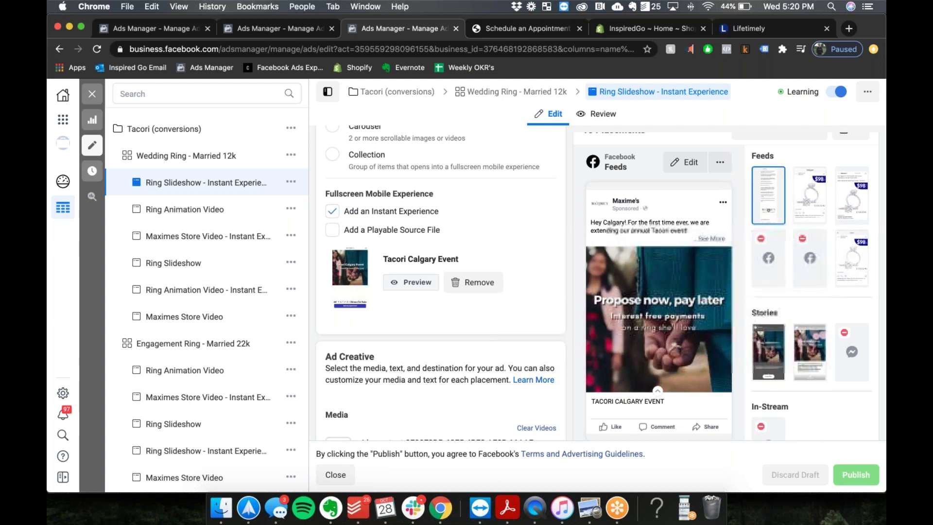
{"action": "left_click", "coordinate": [672, 304]}
- Scroll the Ring Slideshow editor down to its Media section, then open the Ring Animation Video ad
{"action": "scroll", "coordinate": [631, 392], "scroll_direction": "down", "scroll_amount": 5}
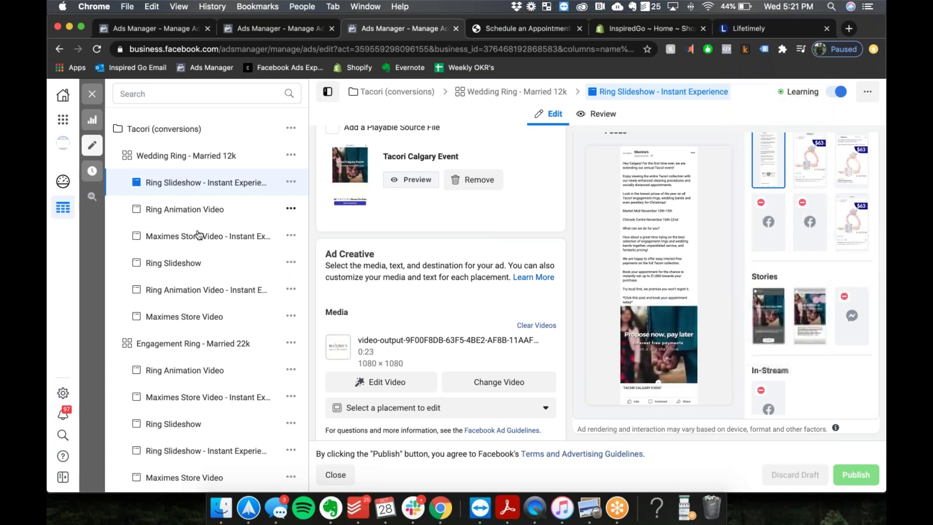
{"action": "left_click", "coordinate": [211, 290]}
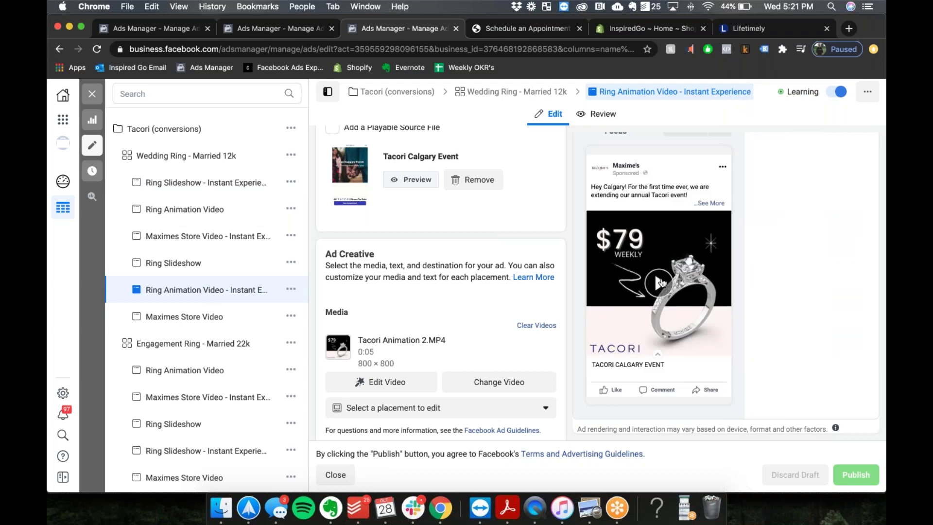
- Play the Ring Animation Video's 0:05 preview, then open the Maximes Store Video - Instant Experience ad
{"action": "left_click", "coordinate": [660, 282]}
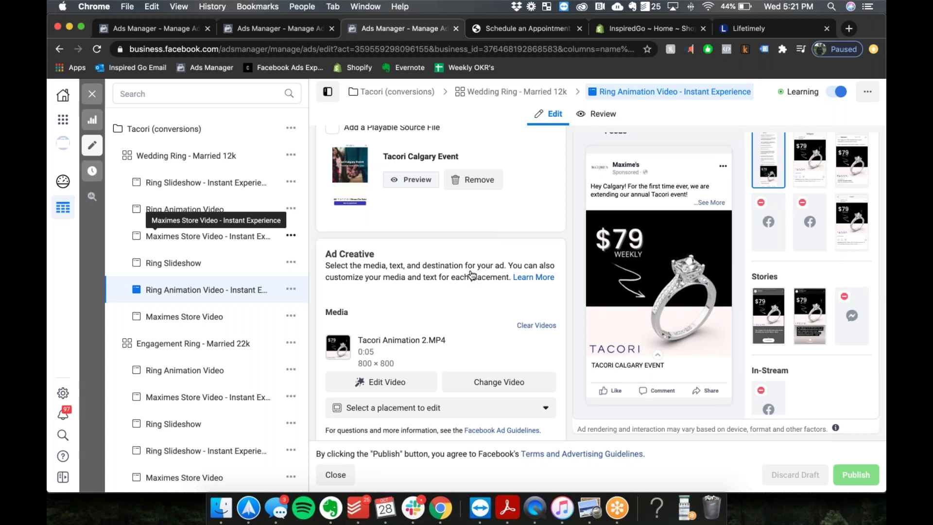
{"action": "left_click", "coordinate": [262, 236]}
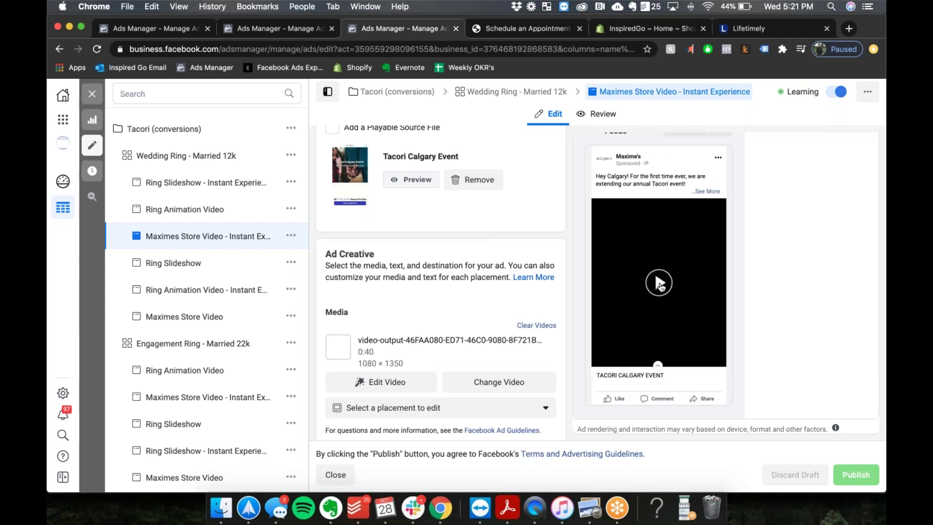
- Play the Maximes Store Video preview to its 'Book your appointment today!' caption, then switch to GoToMeeting
{"action": "left_click", "coordinate": [660, 284]}
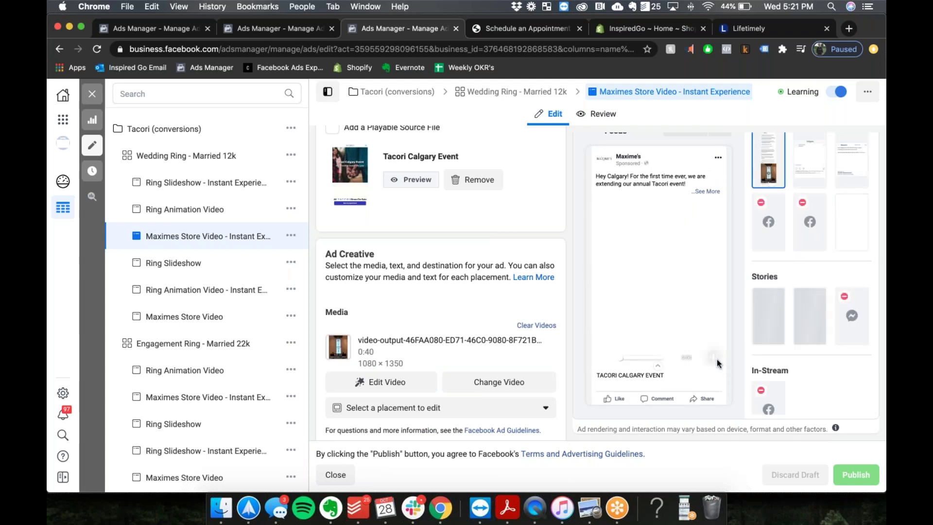
{"action": "mouse_move", "coordinate": [715, 359]}
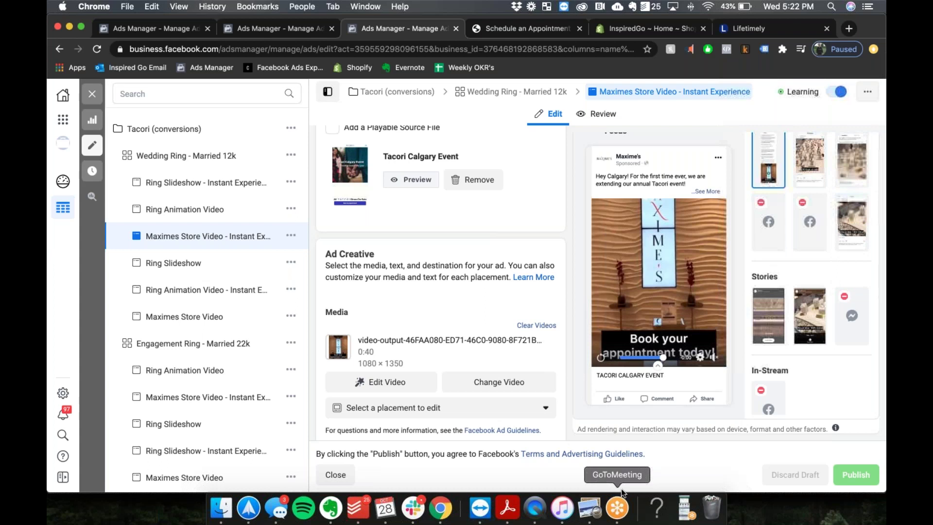
{"action": "left_click", "coordinate": [618, 504]}
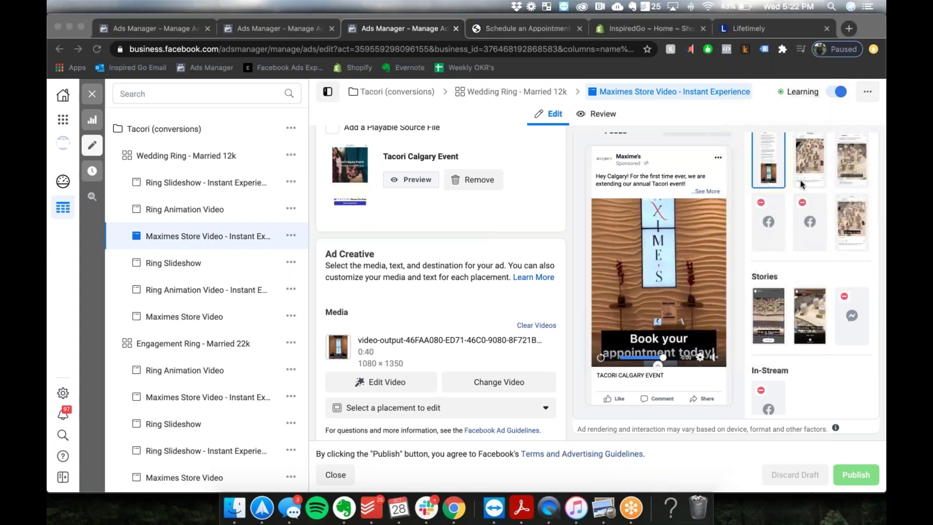